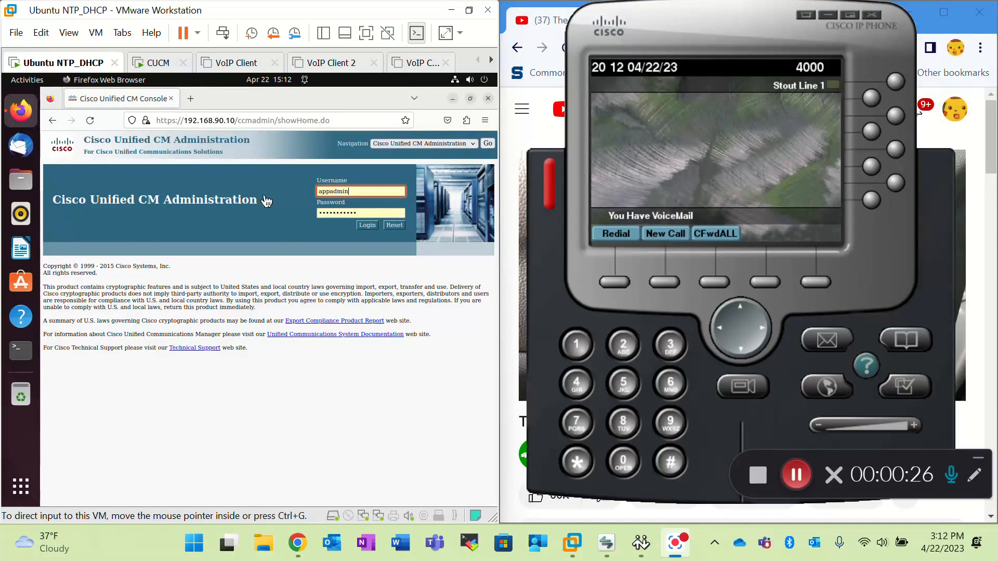
- Log in to Cisco Unified CM Administration and open the configuration of phone SEP005056C00002 from the list of all phones
click(276, 264)
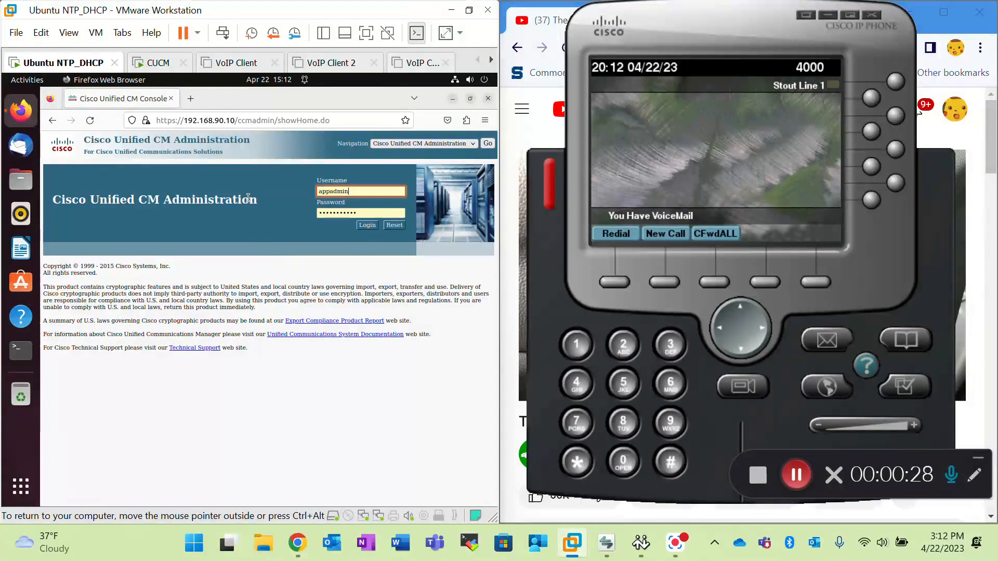
click(376, 225)
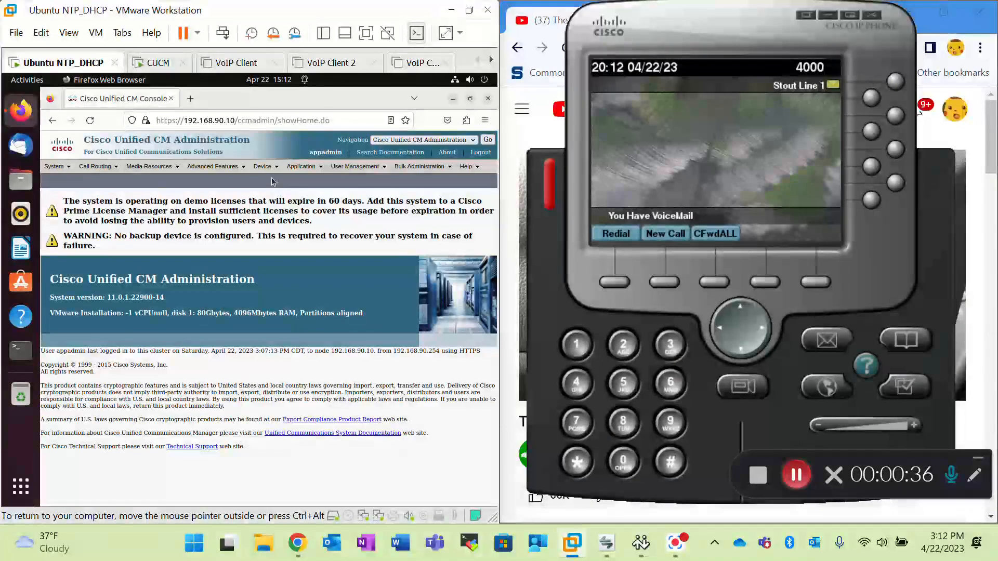
mouse_move(269, 171)
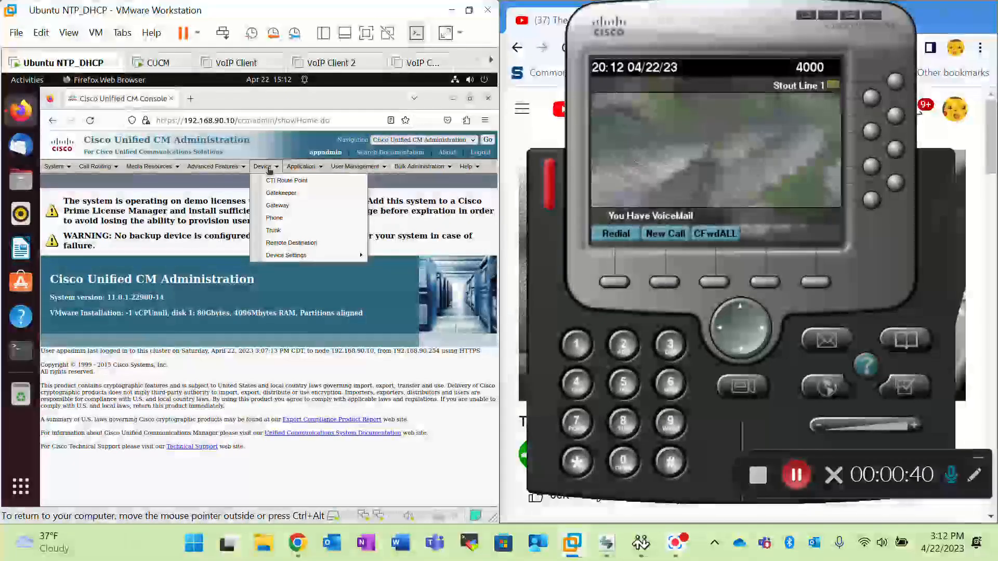
click(284, 222)
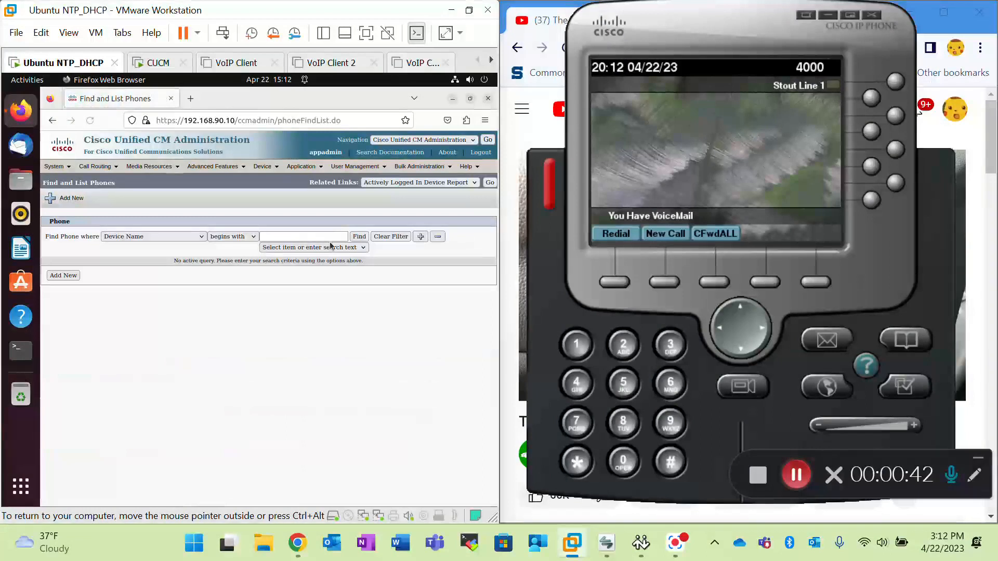
click(358, 237)
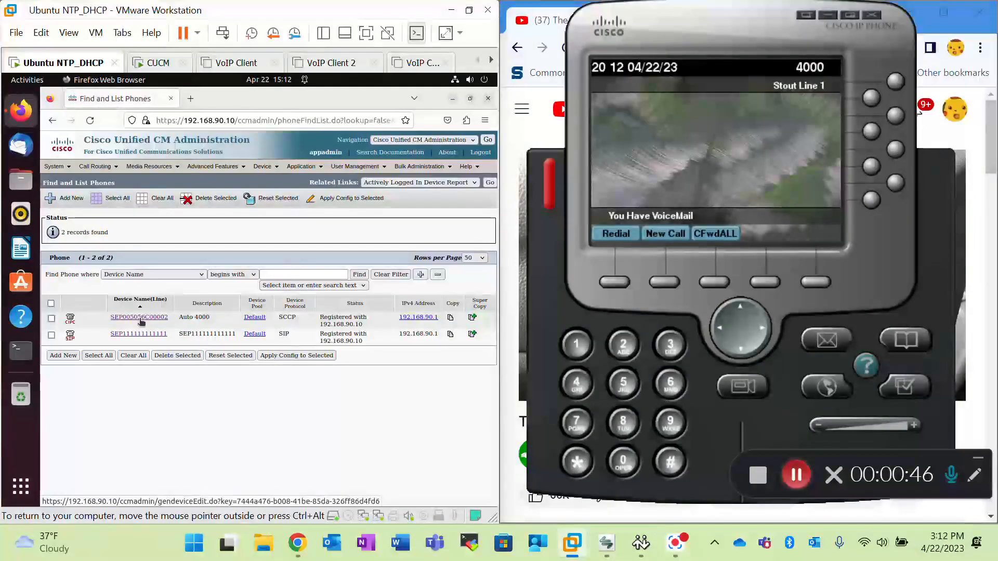
click(140, 318)
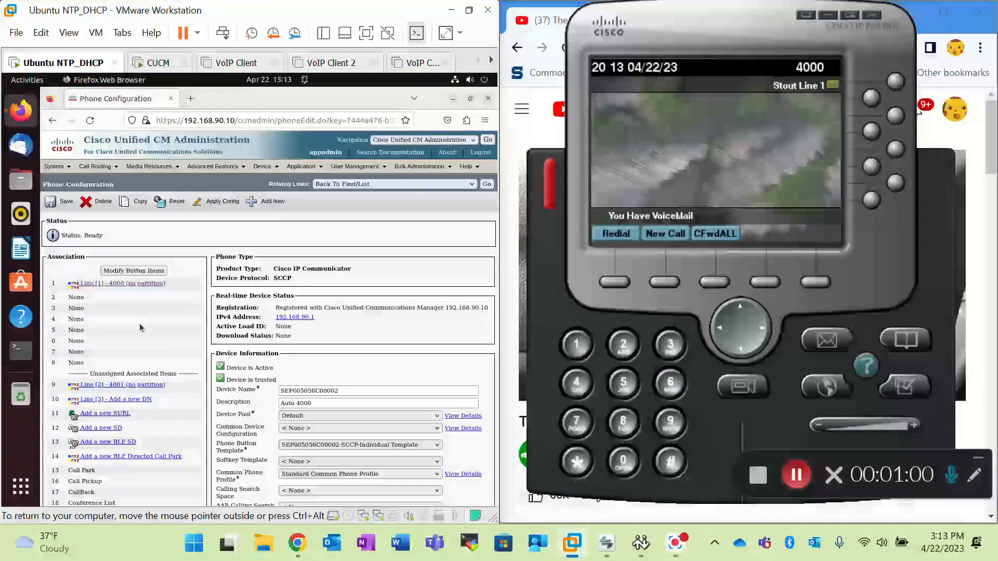
- Open the settings for adding a new speed dial to the phone and check the X-Lite softphone's extension
scroll(133, 338, down, 2)
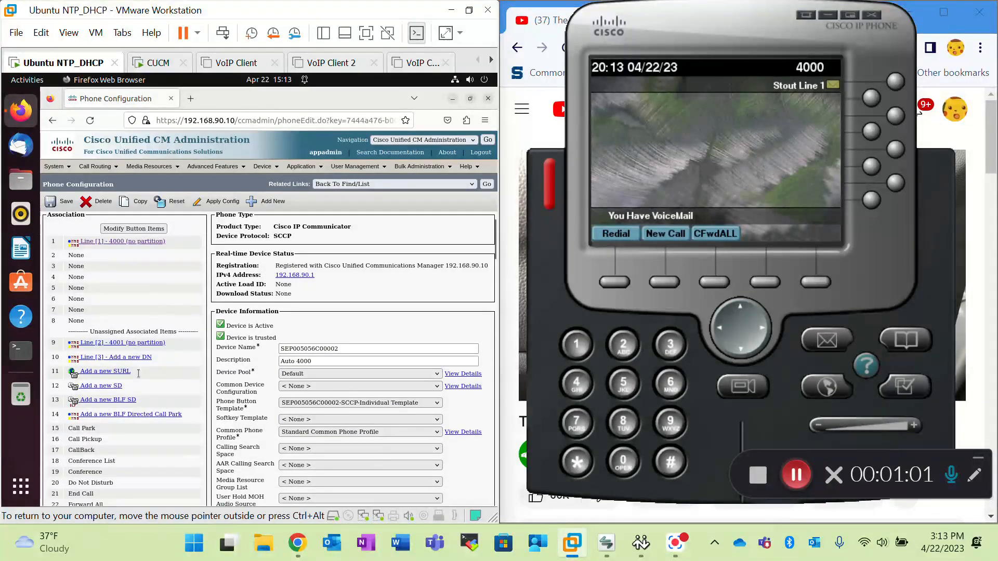
click(115, 387)
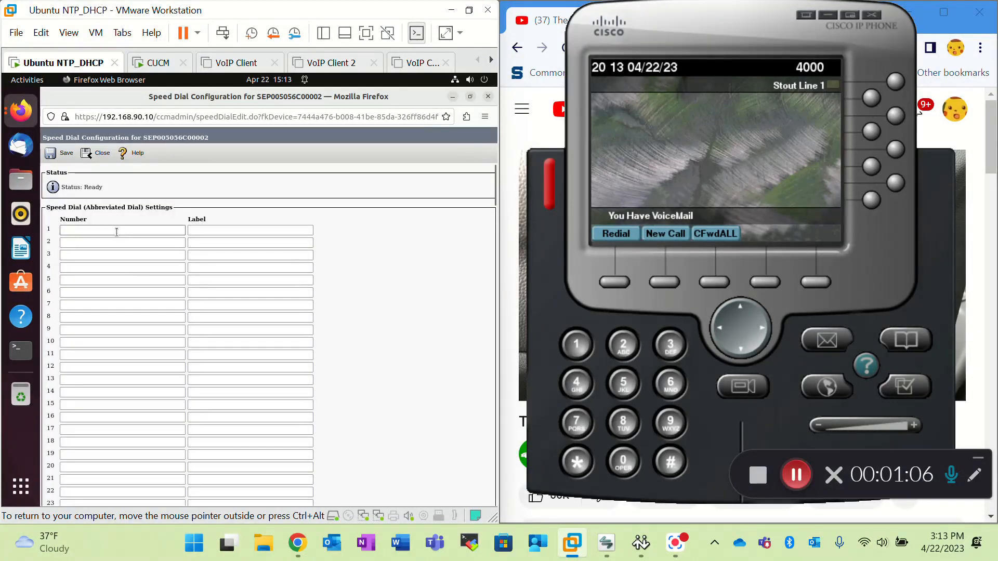
click(645, 548)
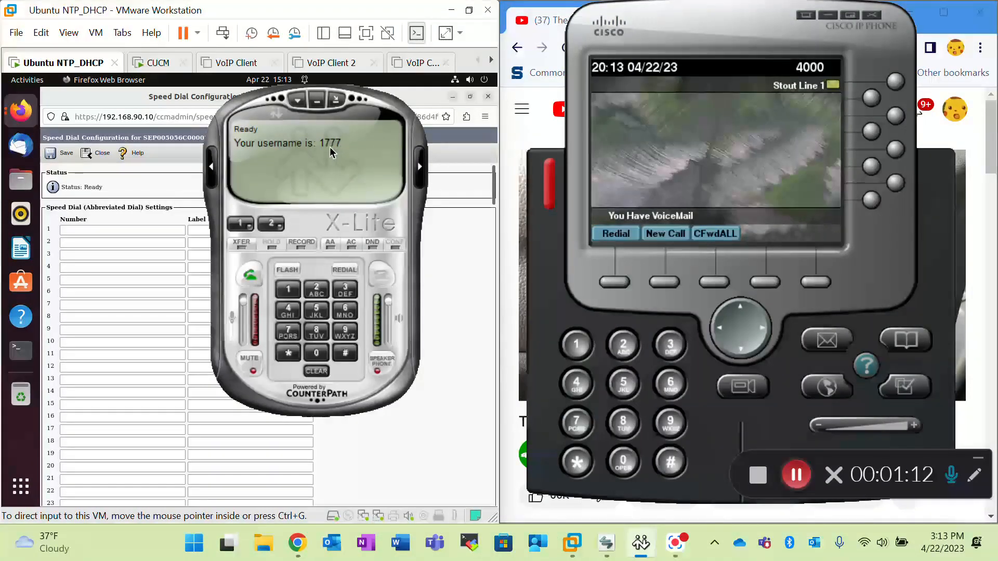
click(316, 106)
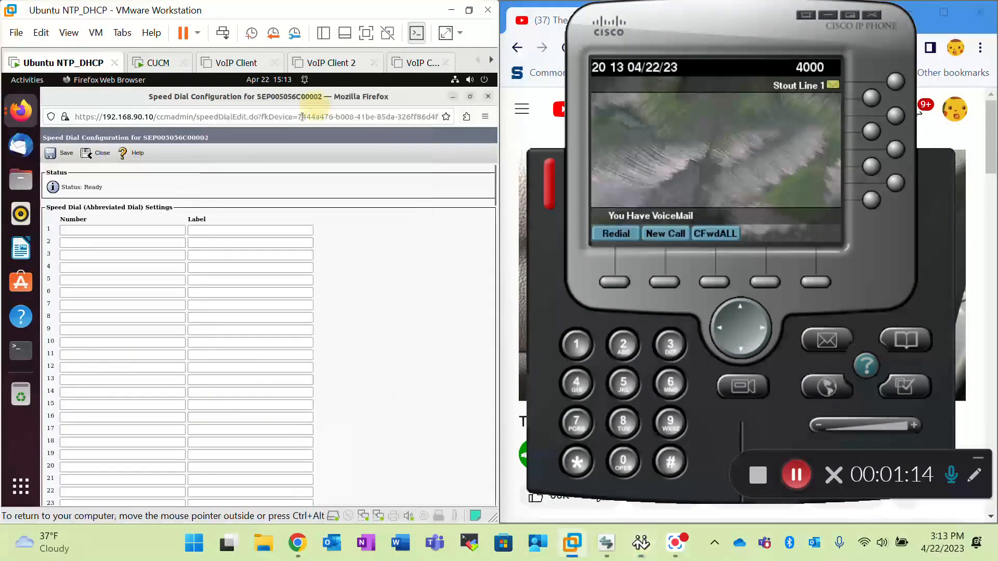
- Set up speed dial 1 with number 1777 and label X-Lite, then save and close the speed dial configuration
click(120, 229)
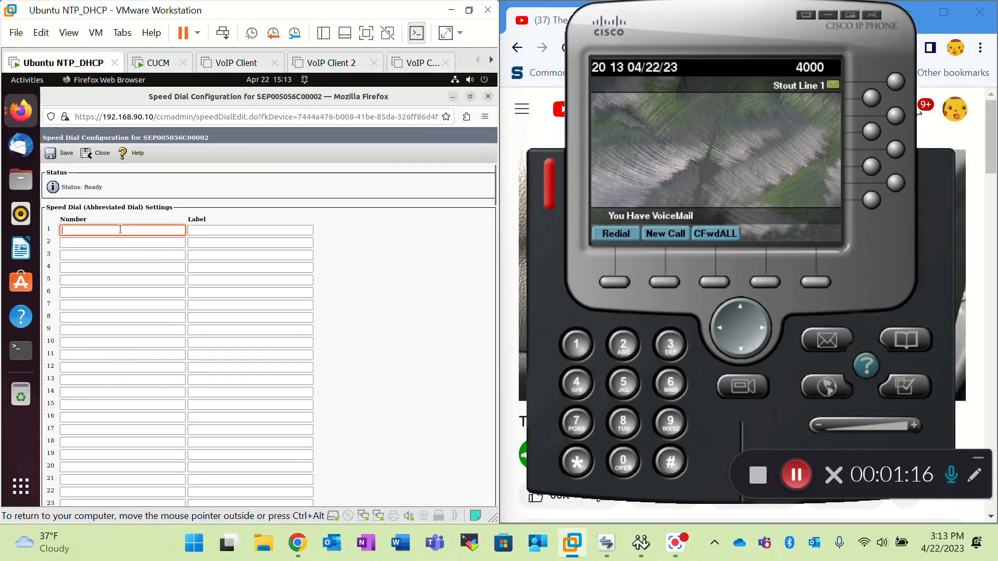
text(1777)
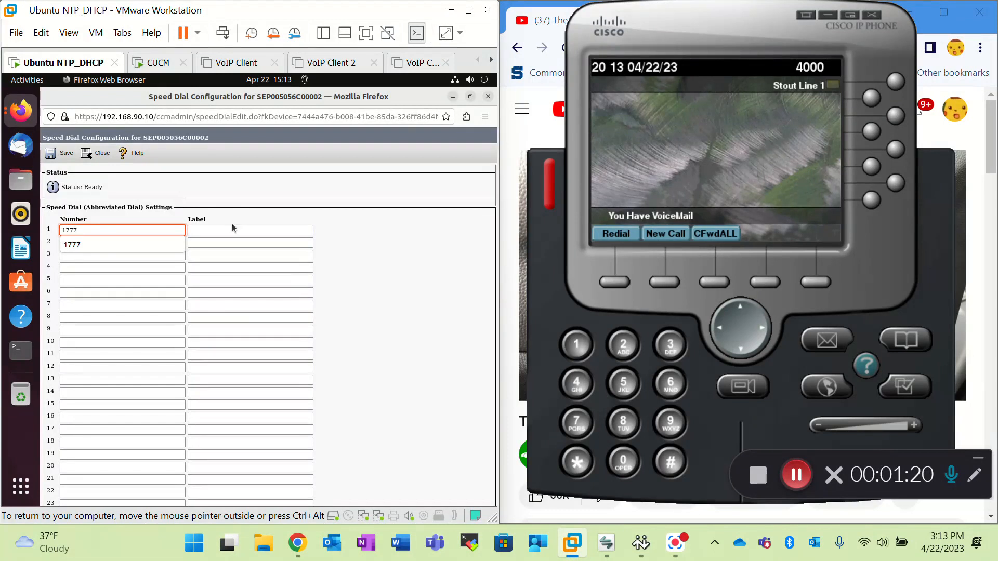
click(233, 226)
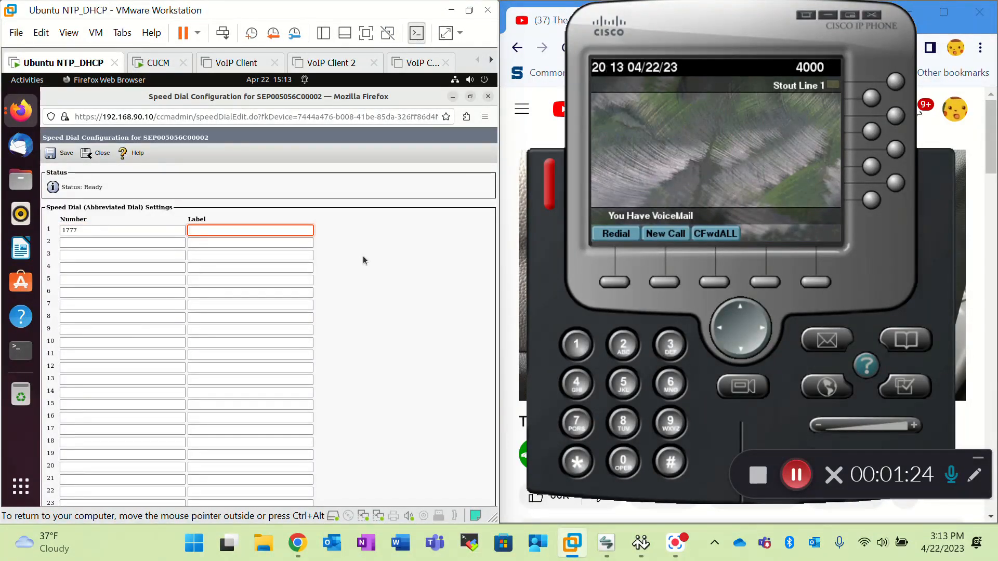
text(X-Lite)
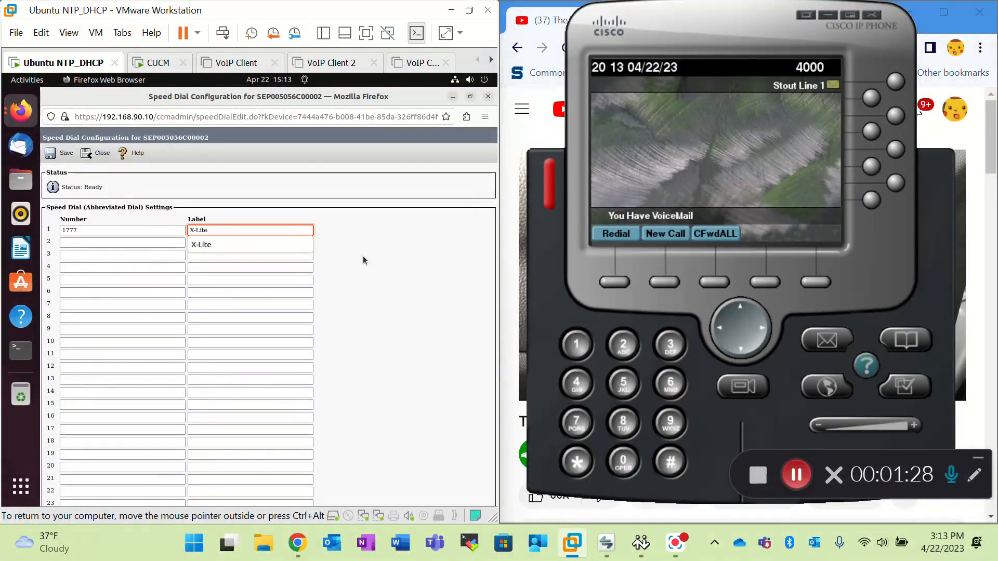
click(362, 255)
click(58, 156)
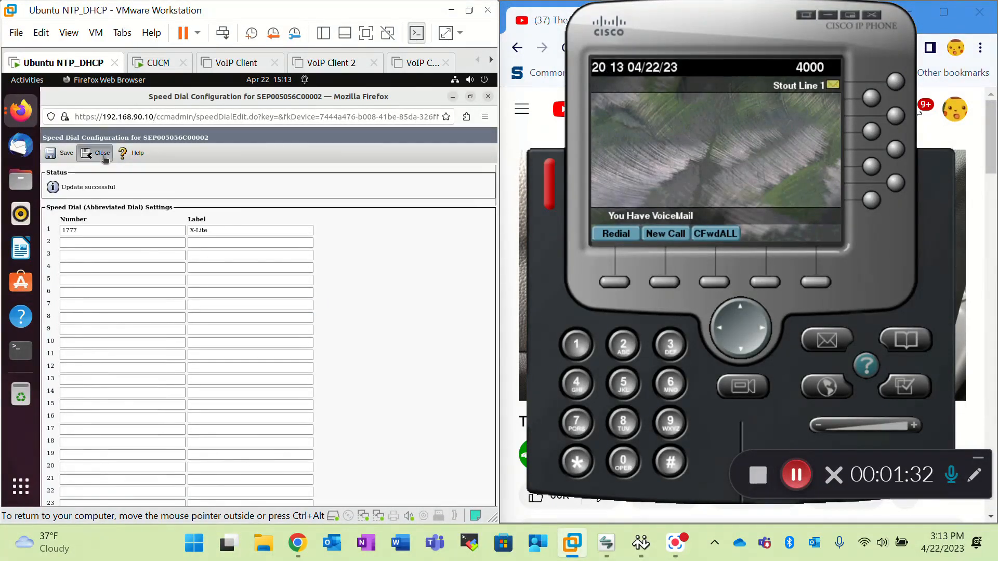
click(102, 155)
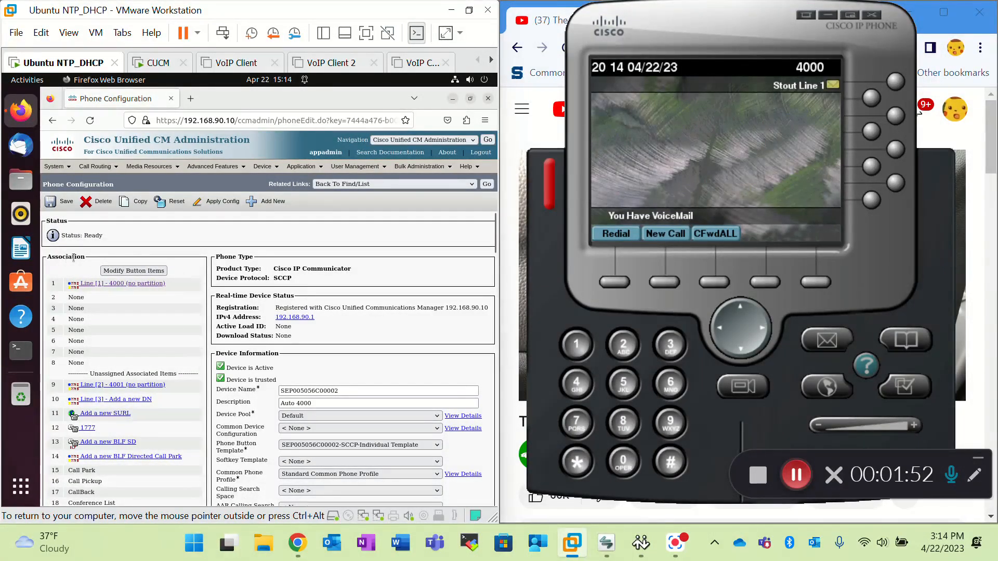
- Open the phone's button items for modification and remove every None entry from the associated items
click(144, 271)
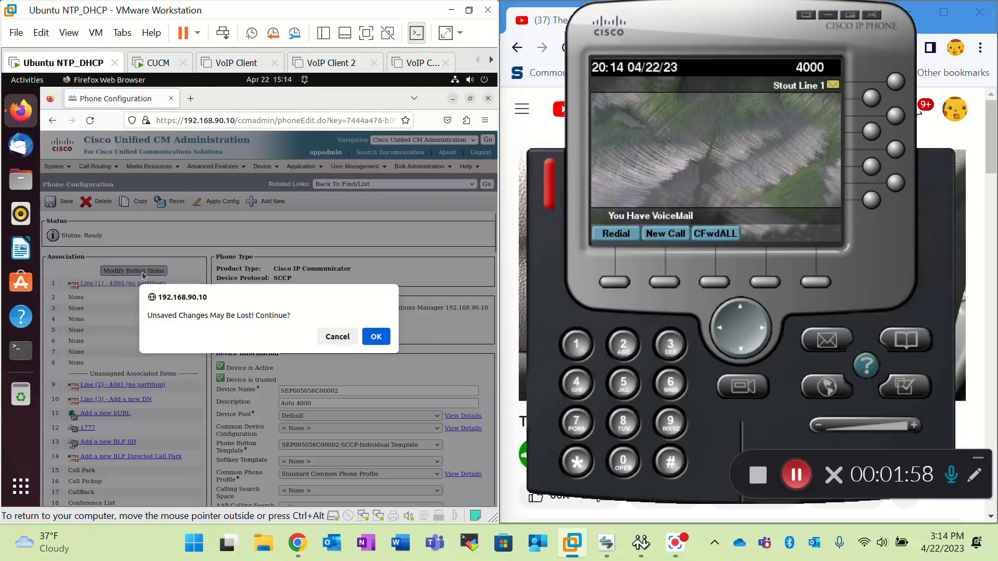
click(375, 339)
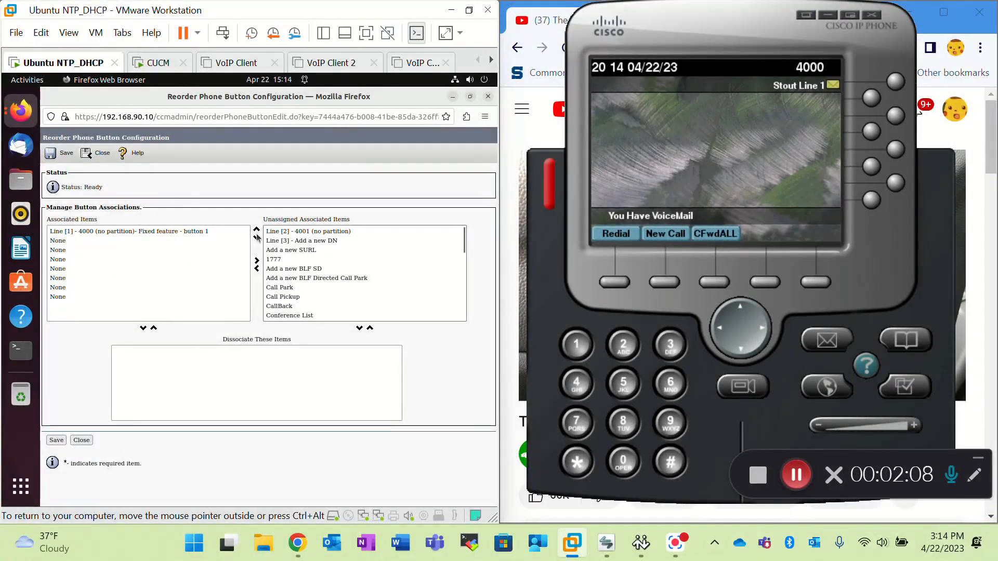
click(70, 241)
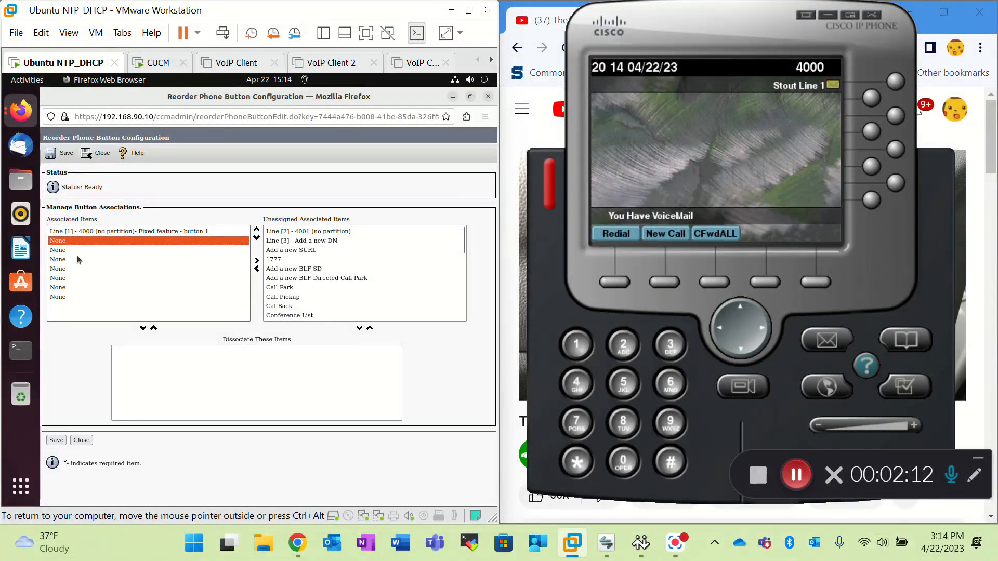
click(257, 261)
click(256, 259)
click(178, 246)
click(256, 258)
click(179, 242)
click(257, 260)
click(159, 249)
click(257, 260)
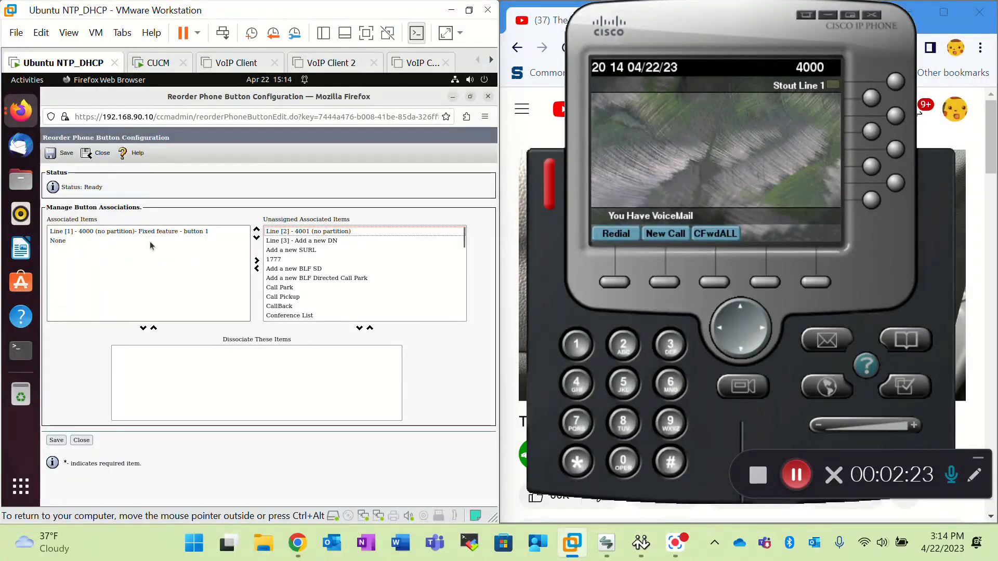
click(149, 240)
click(257, 261)
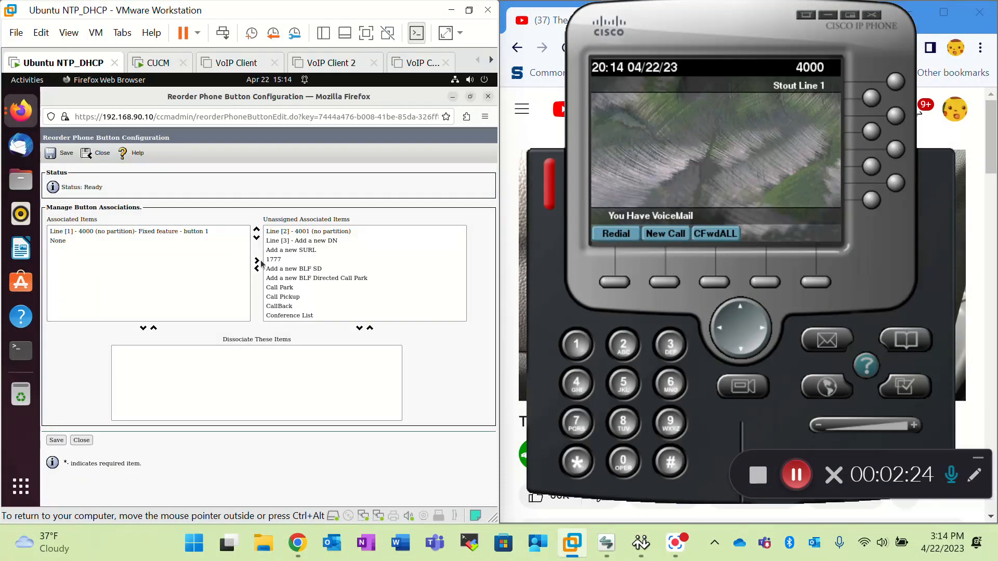
click(146, 242)
click(256, 261)
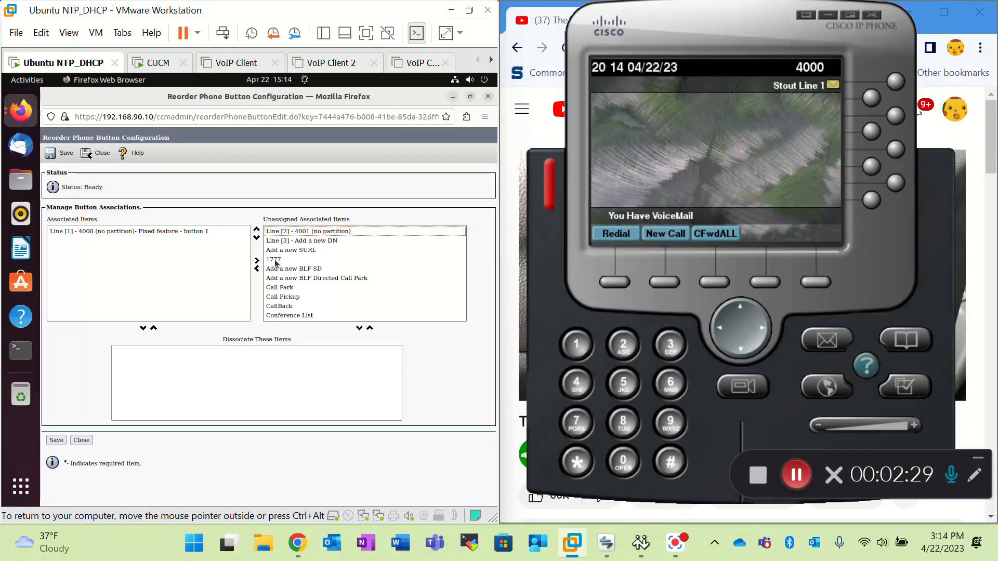
- Assign the 1777 speed dial and Line [2] - 4001 to the phone's associated items, in that order, and save
click(275, 260)
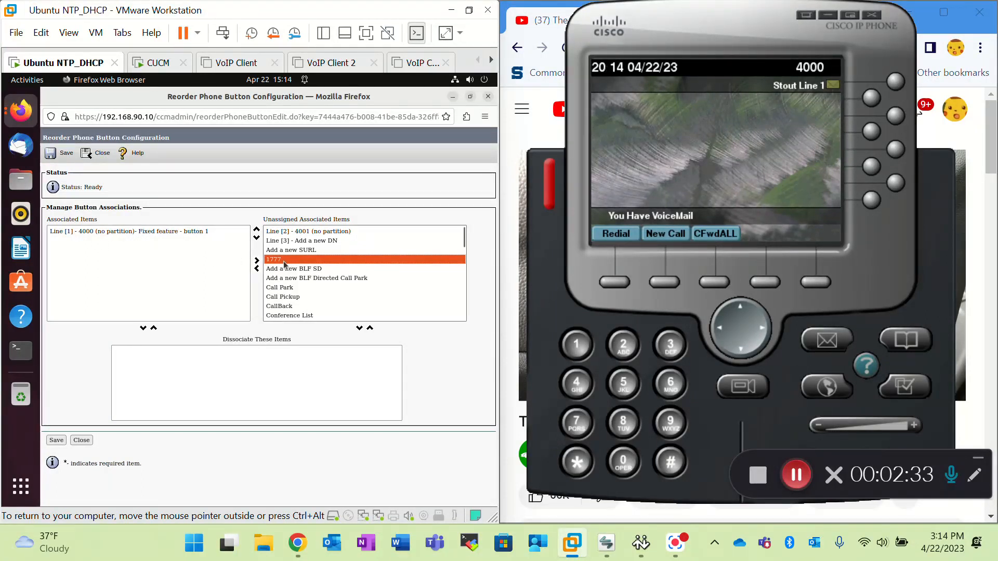
click(257, 270)
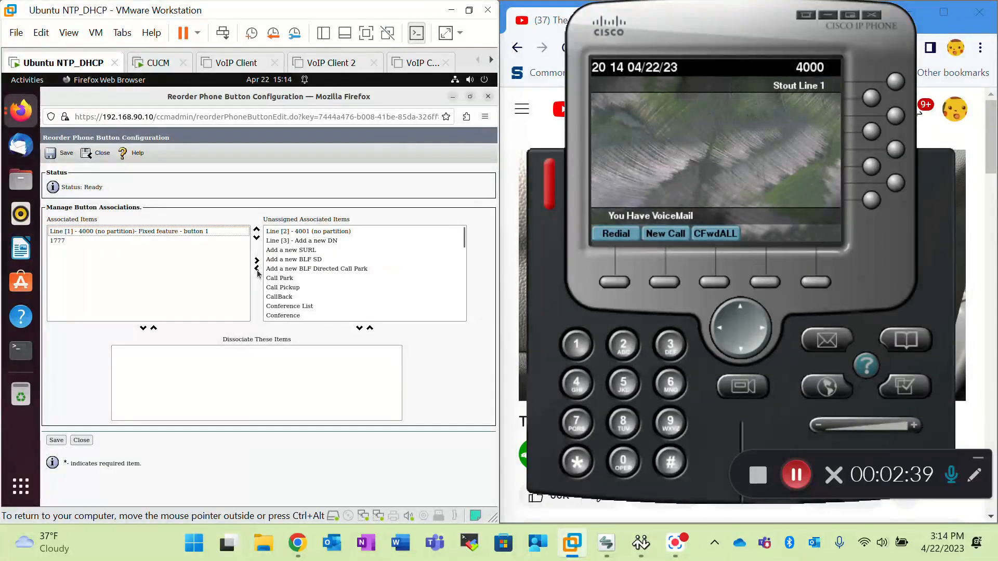
click(294, 232)
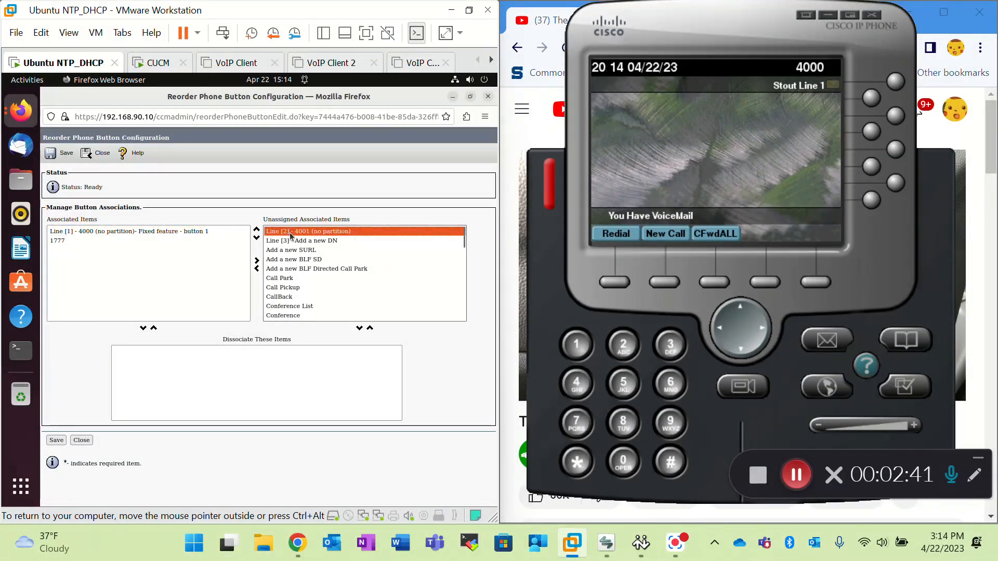
click(257, 269)
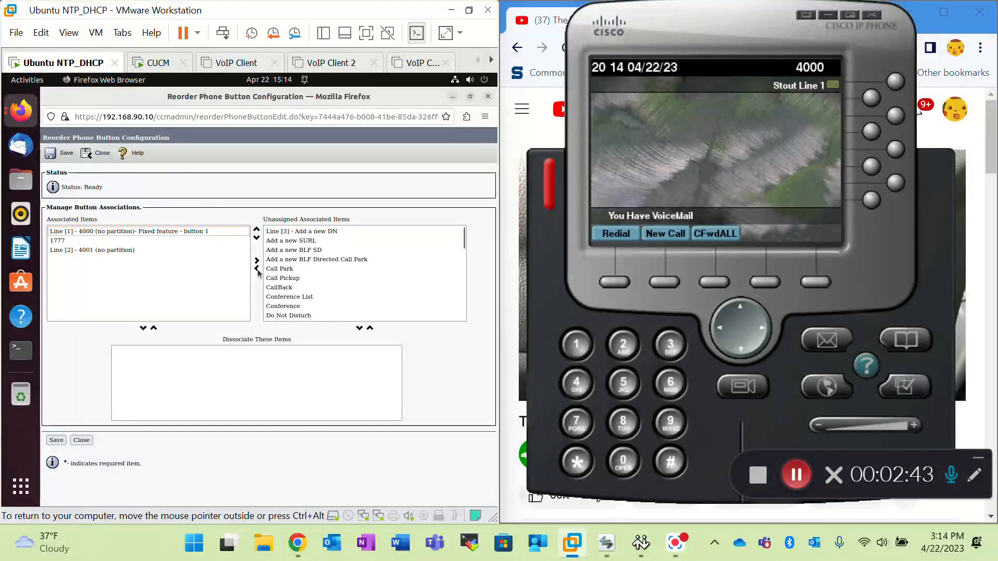
click(132, 251)
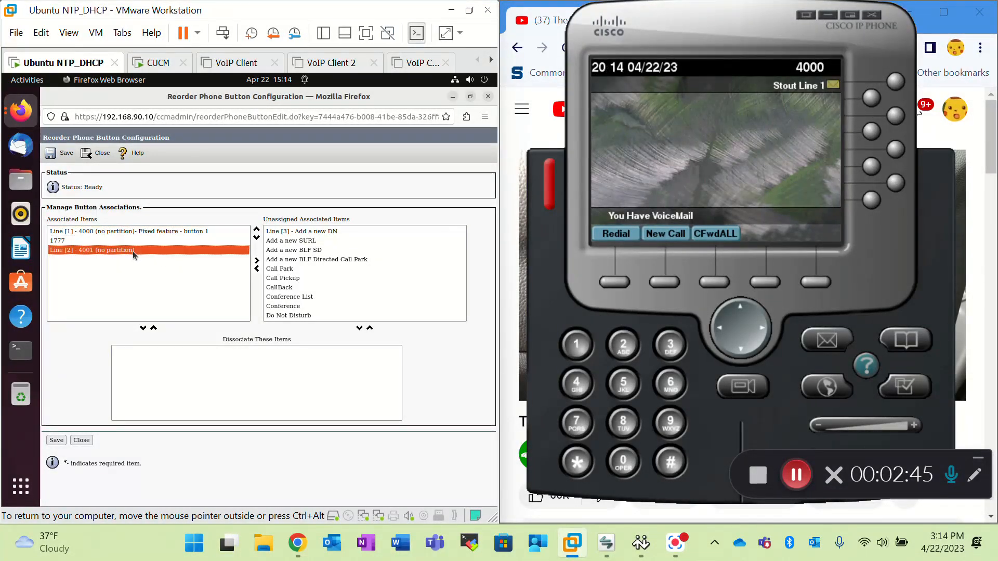
click(92, 239)
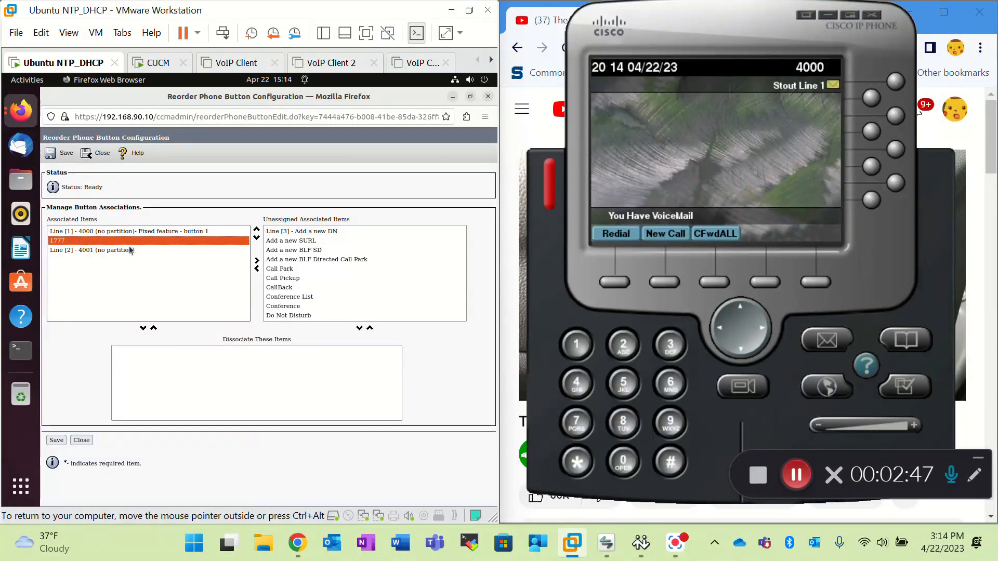
click(65, 154)
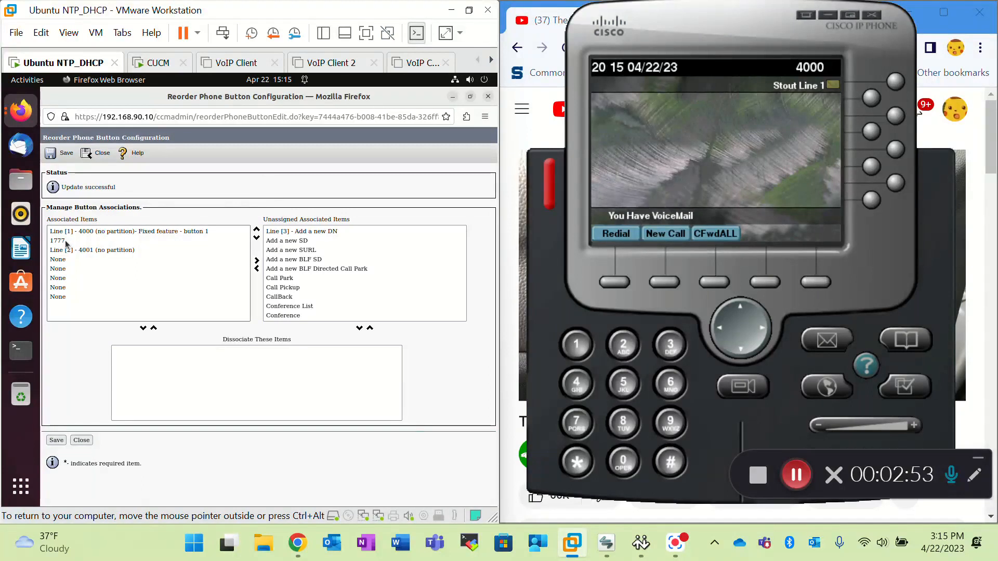
- Move the 1777 speed dial down to the eighth and last associated button, then save and close the button configuration
click(92, 250)
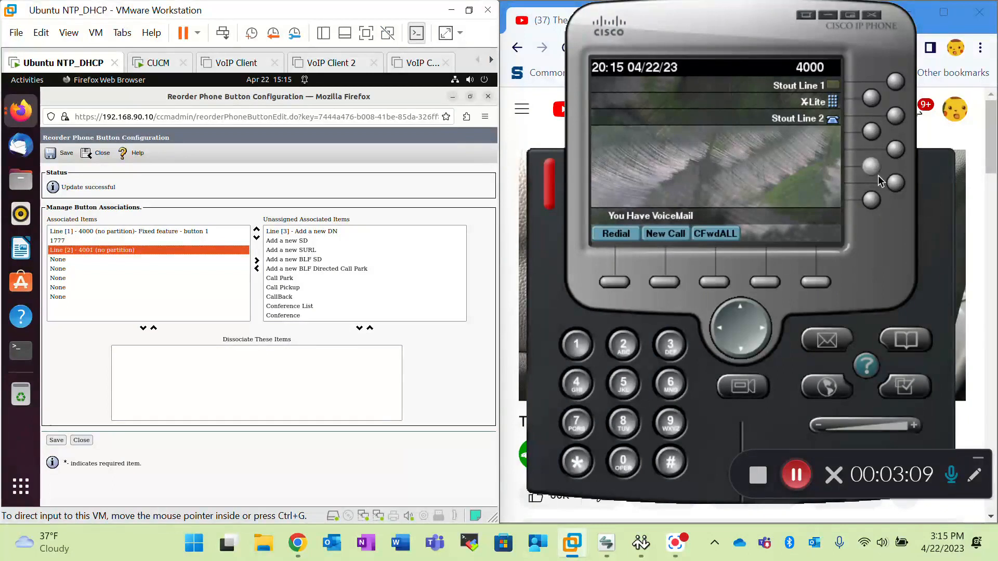
click(65, 240)
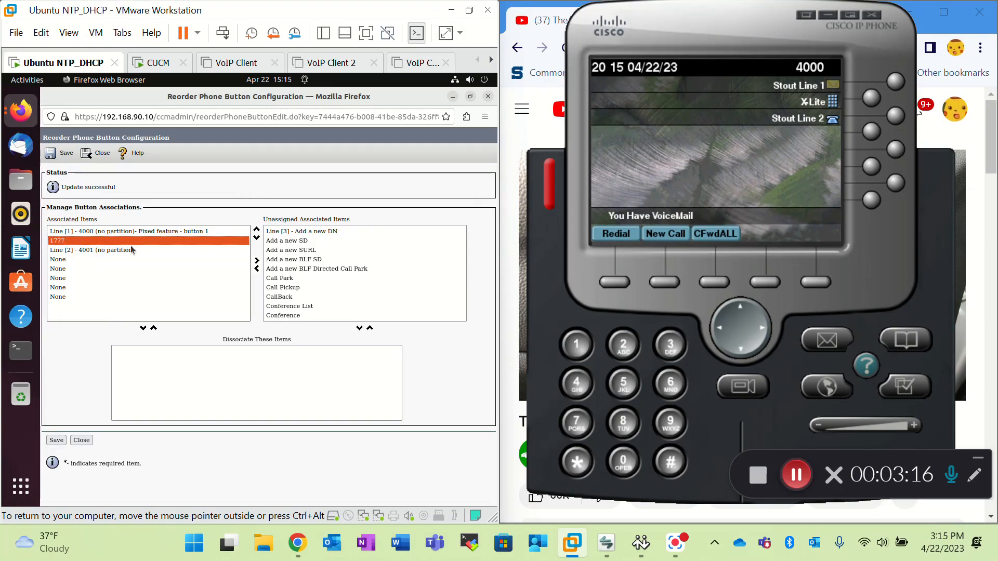
click(255, 239)
click(255, 240)
click(255, 239)
click(255, 240)
click(255, 239)
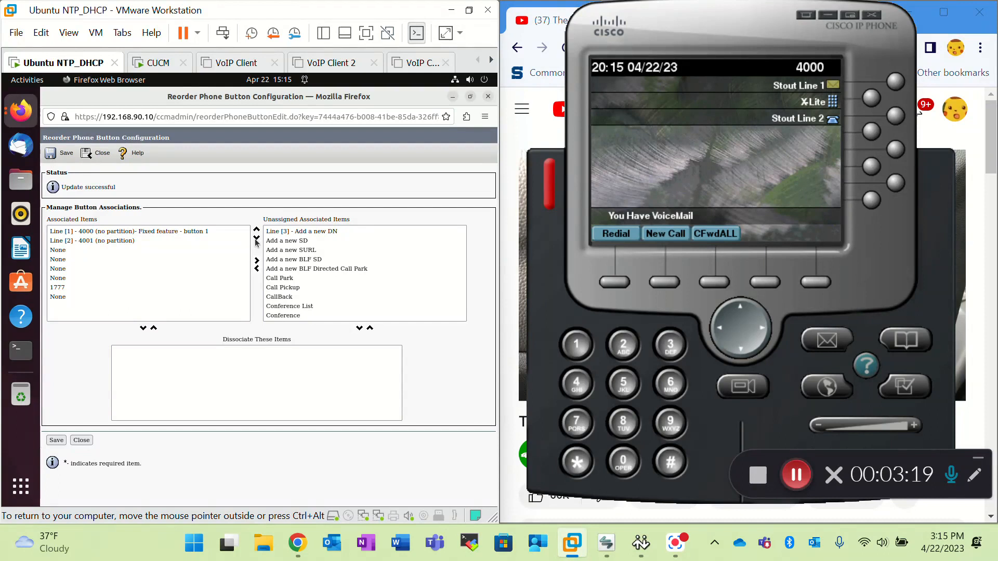
click(108, 240)
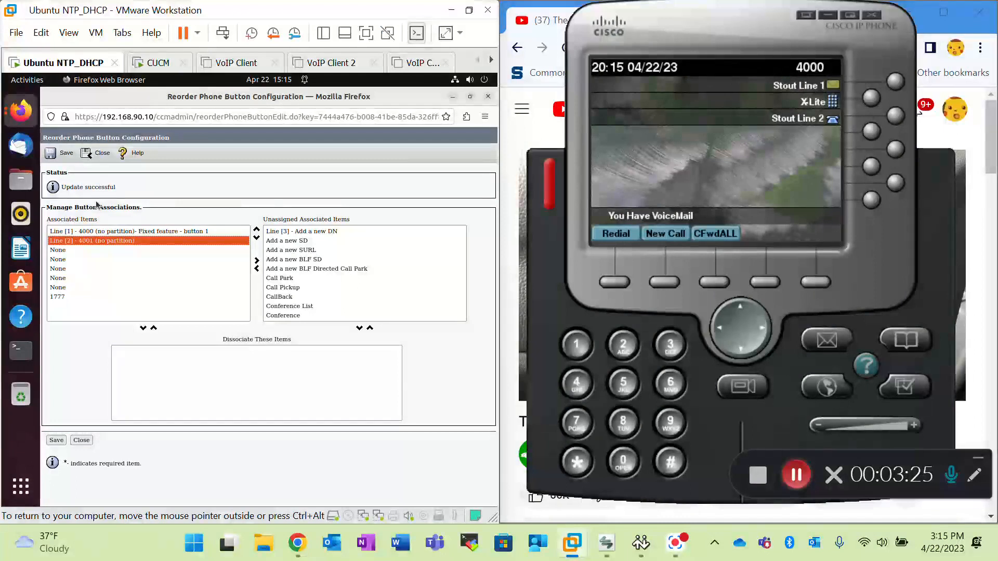
click(65, 156)
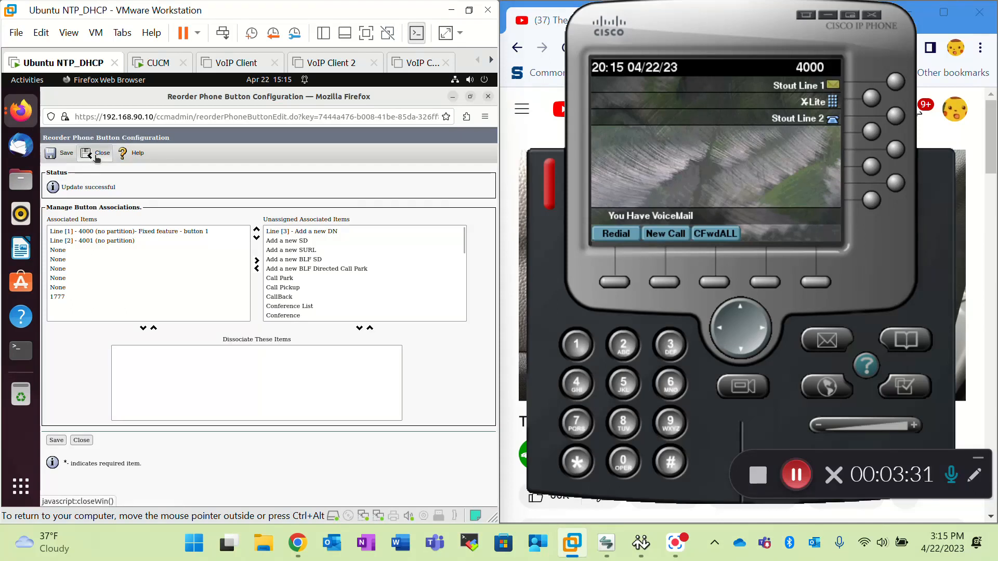
click(89, 158)
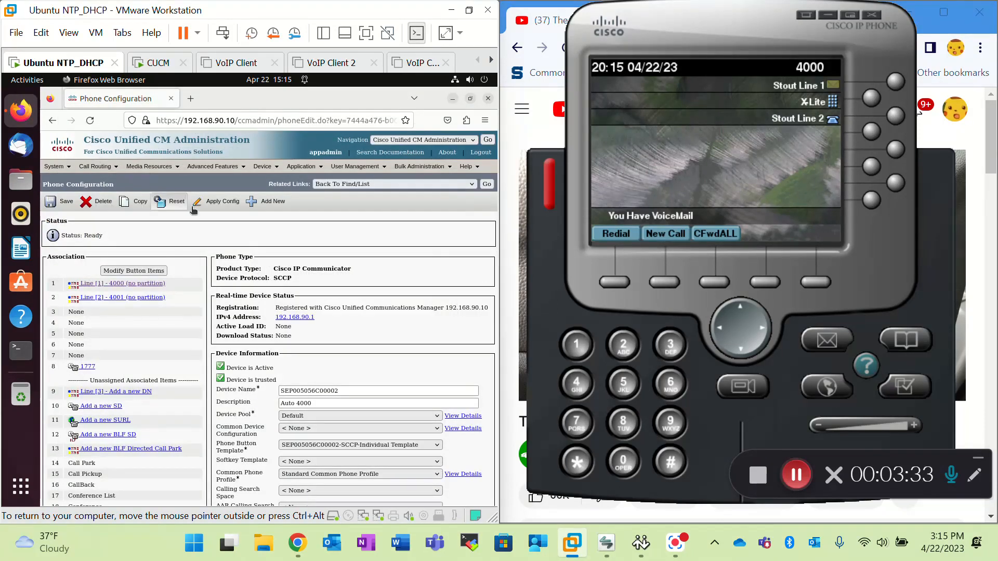
- Save the phone's configuration and apply it to the Cisco IP Communicator device, accepting the confirmations
click(62, 202)
click(388, 340)
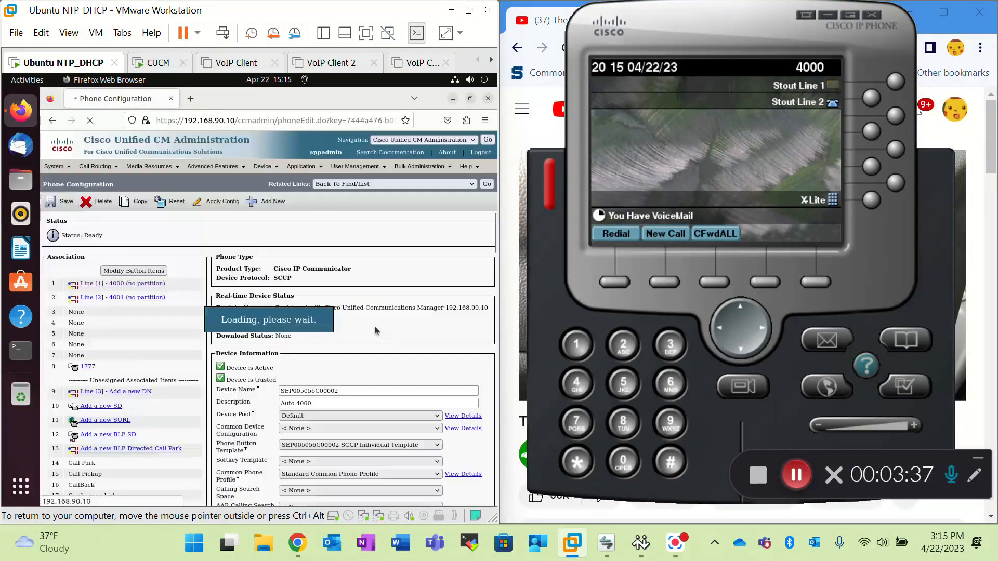
click(224, 202)
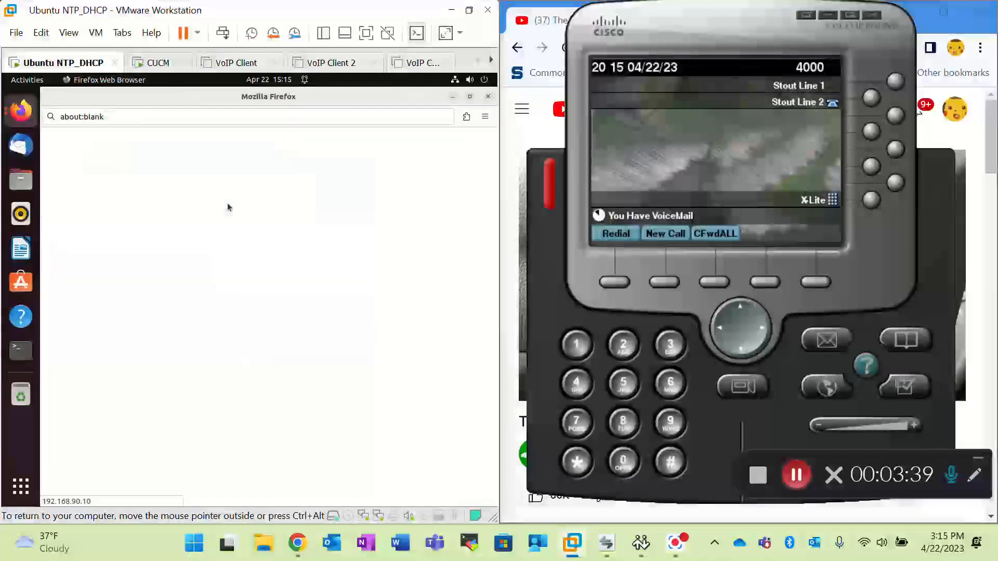
click(54, 262)
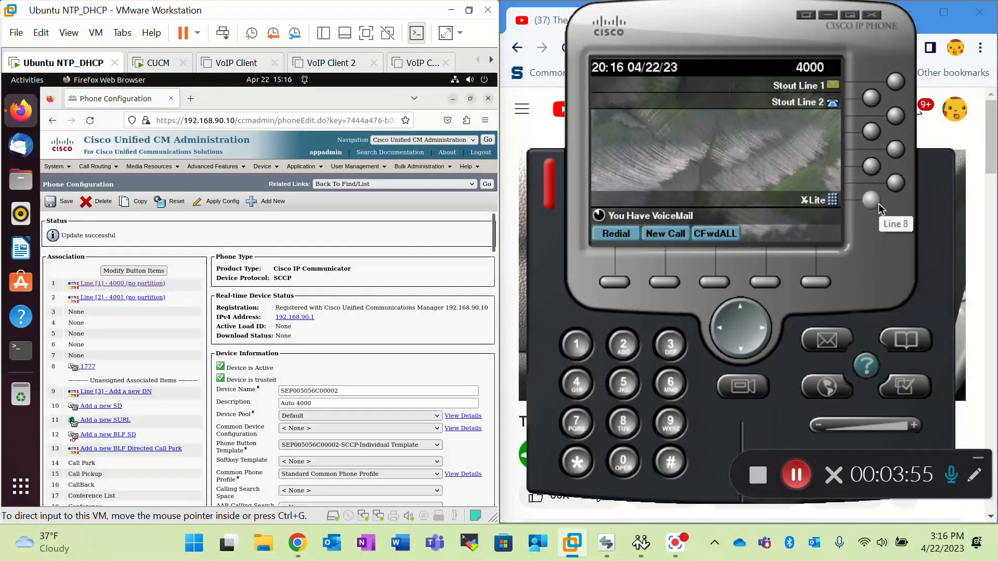
- Switch to the X-Lite softphone, call it with the IP phone's X-Lite speed dial, answer the call on X-Lite, and hang up
mouse_move(642, 555)
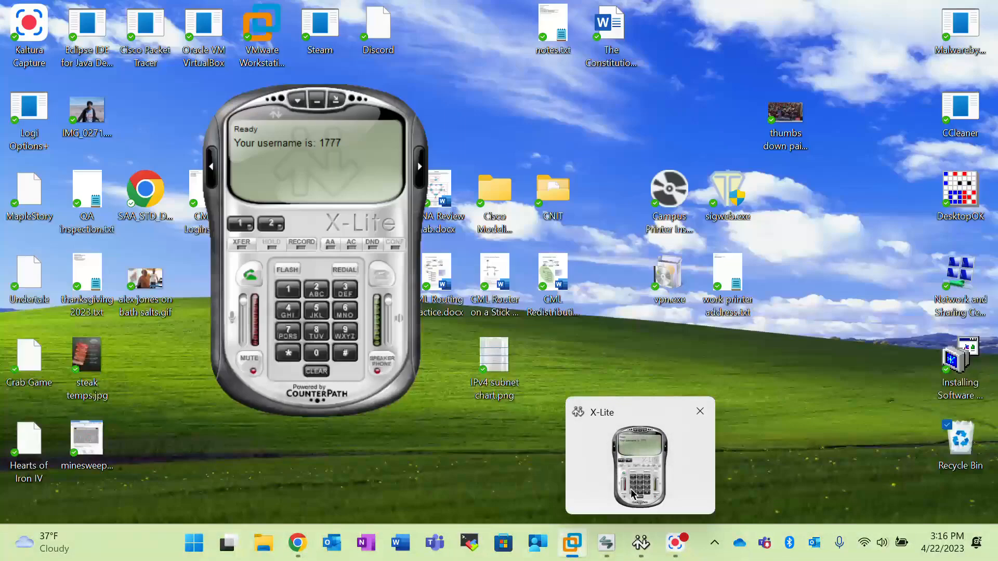
click(620, 481)
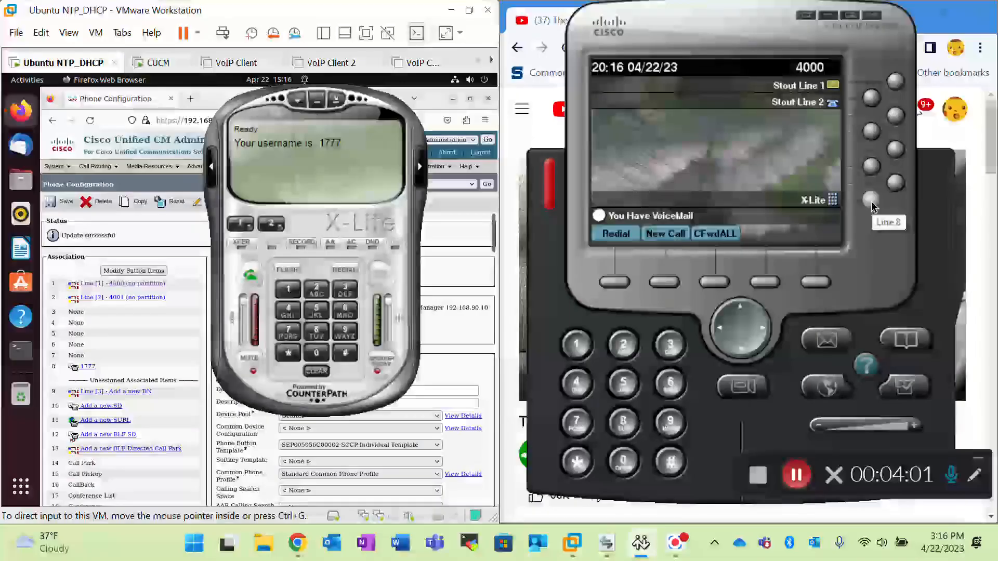
click(871, 202)
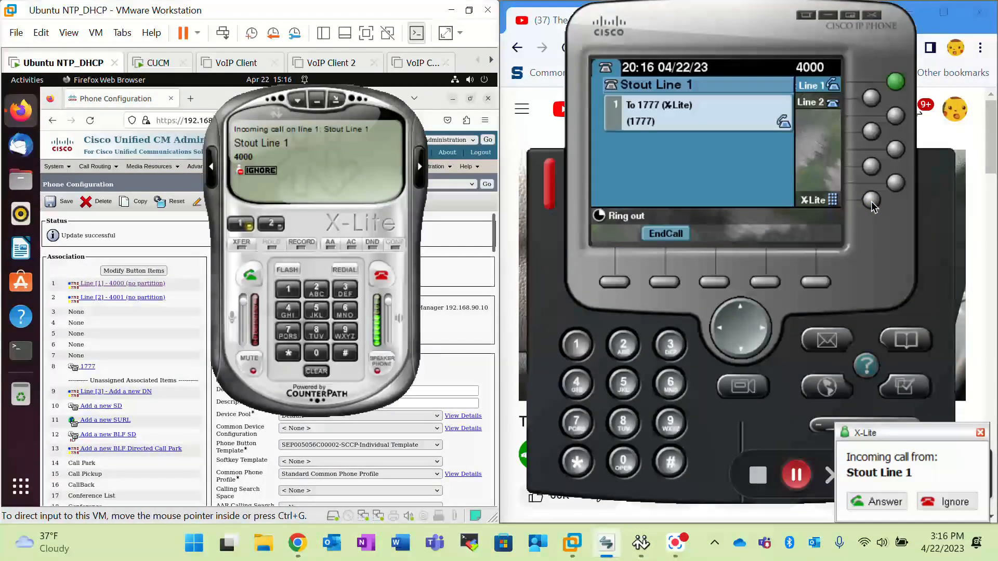
click(880, 502)
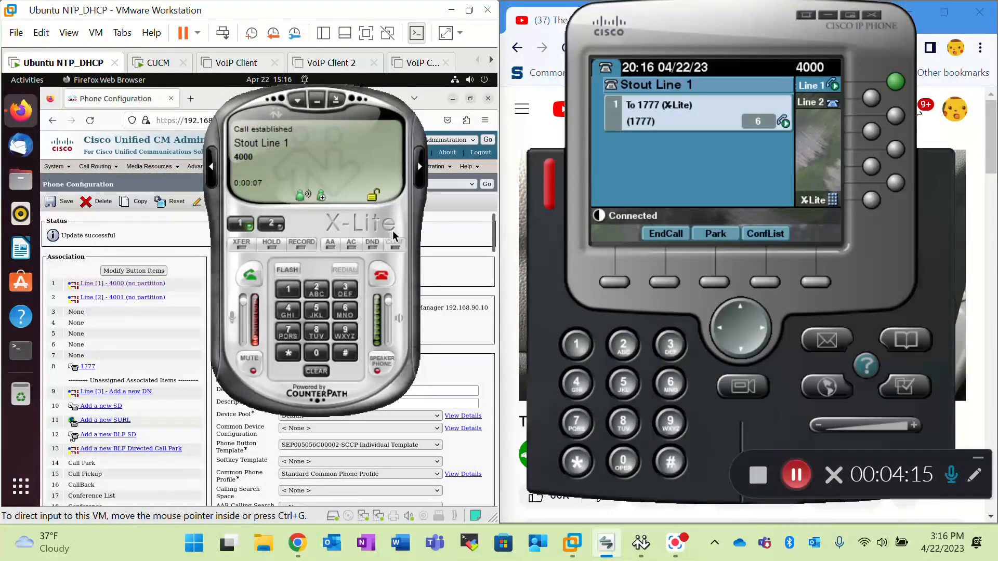
click(383, 276)
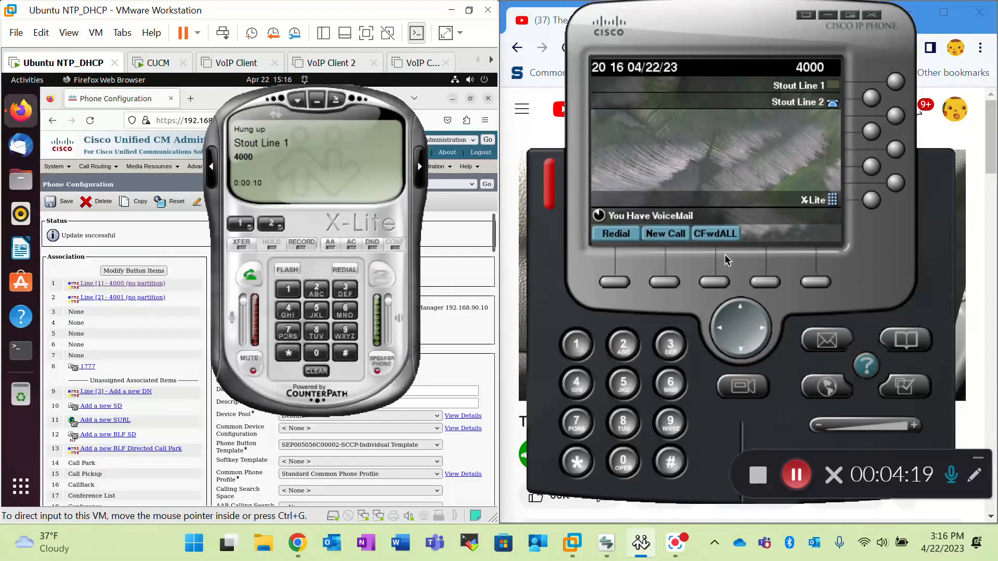